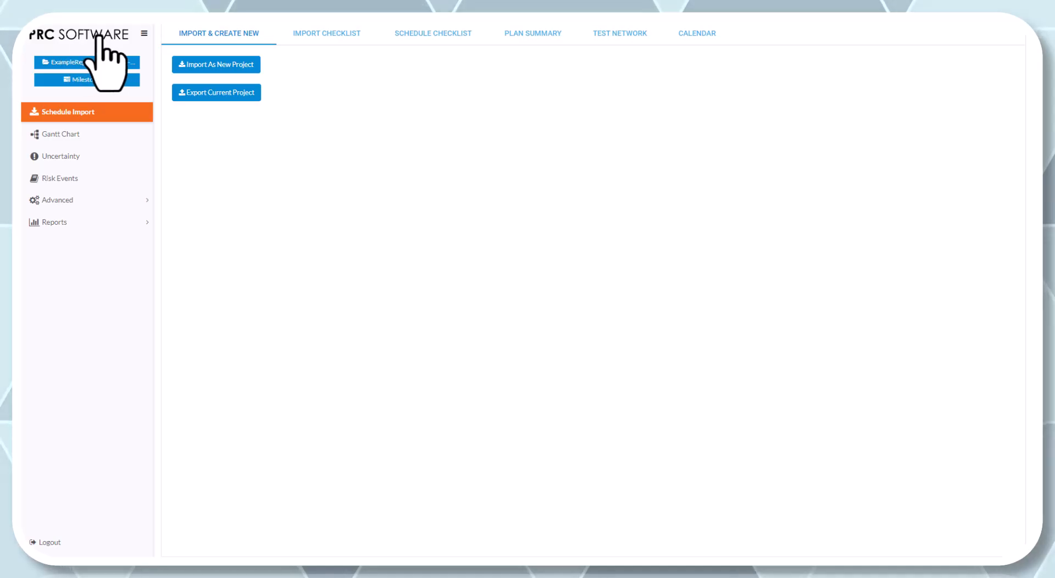
Step: Collapse the navigation sidebar to its compact form and expand it again
click(143, 35)
click(37, 33)
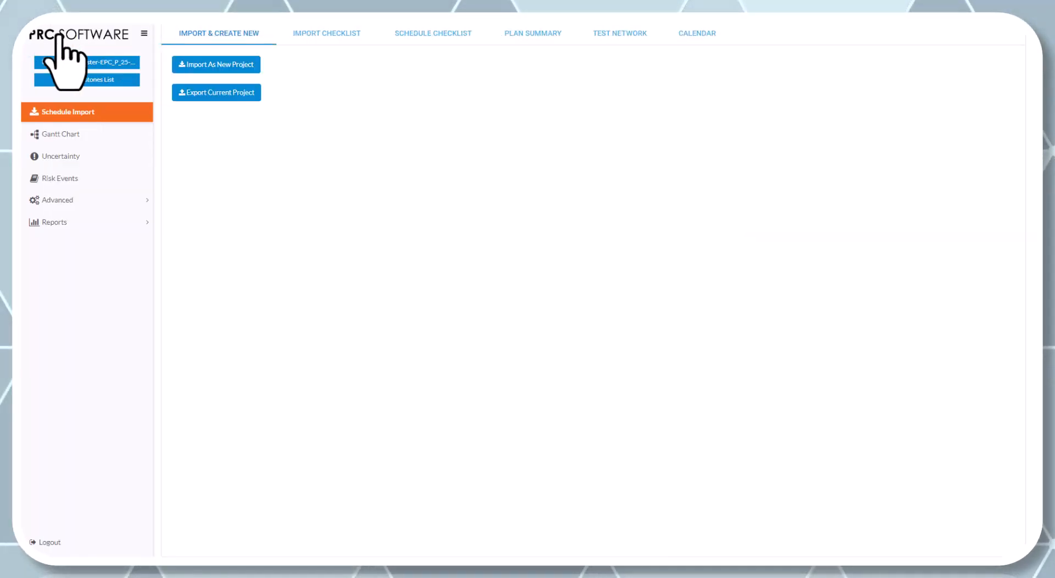
click(144, 34)
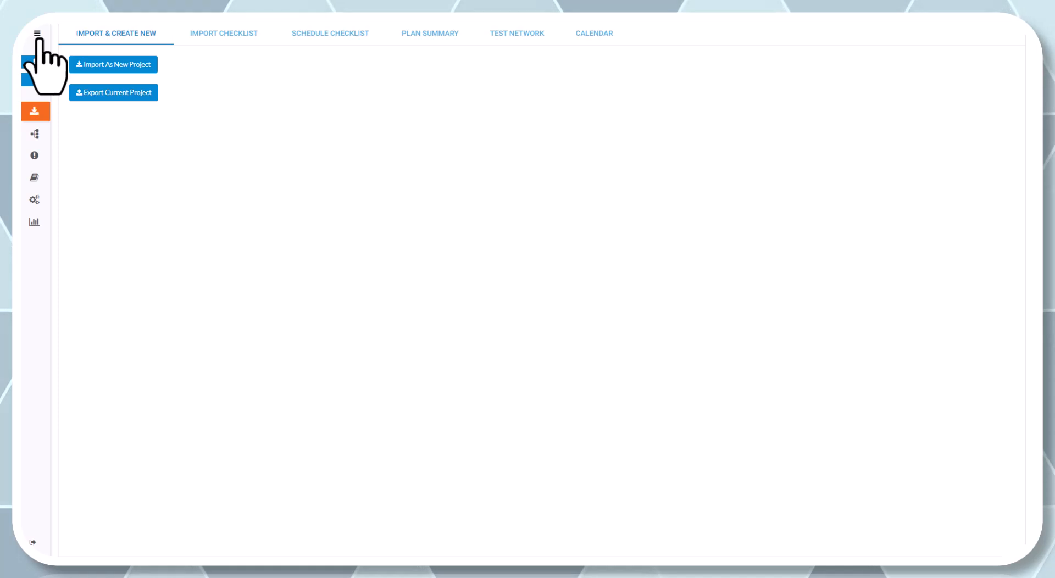
click(38, 34)
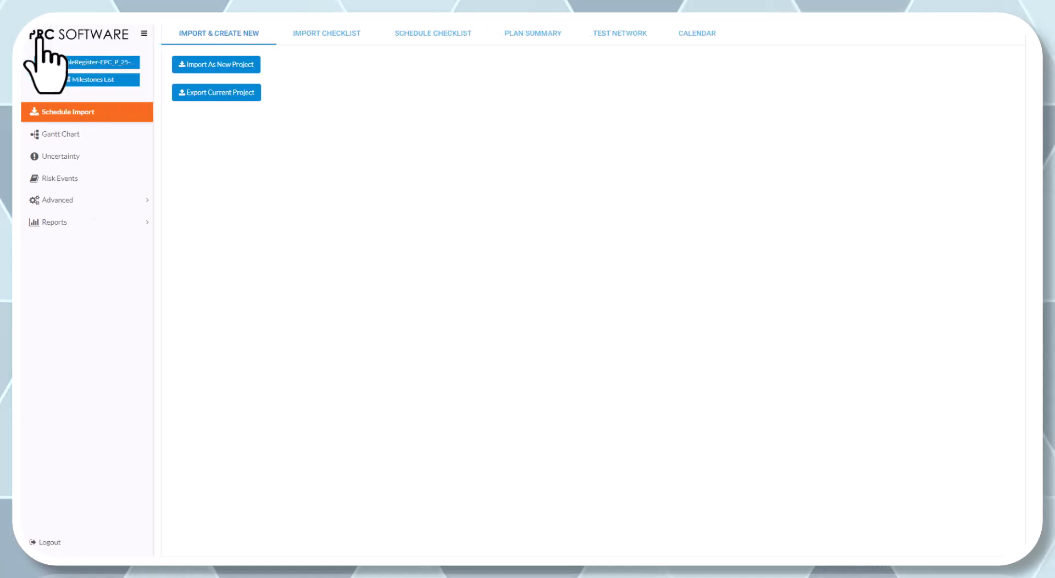
click(142, 35)
click(40, 33)
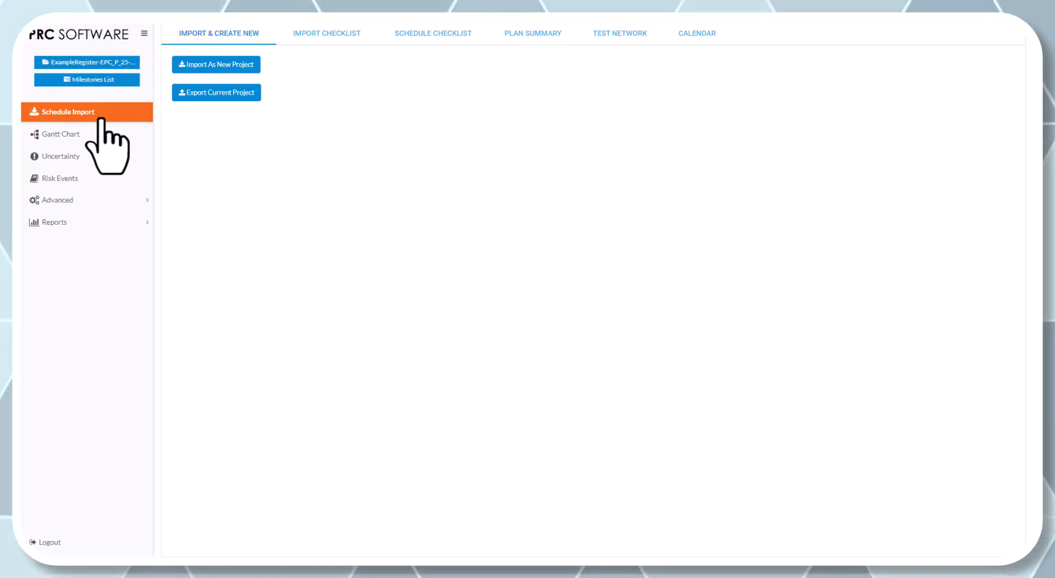
Step: Check the project selection dialog and close it without switching projects
click(82, 65)
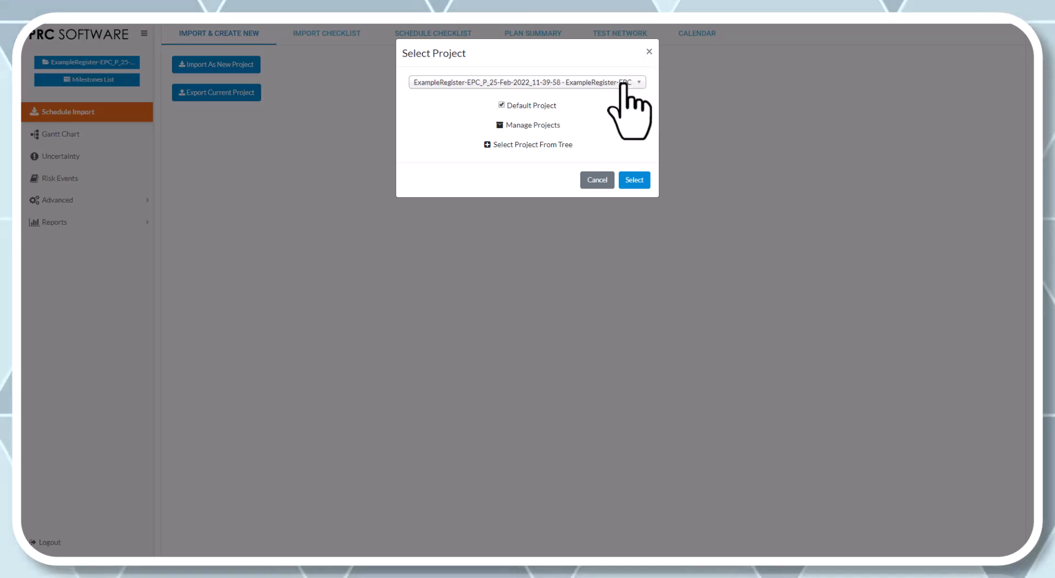
click(649, 51)
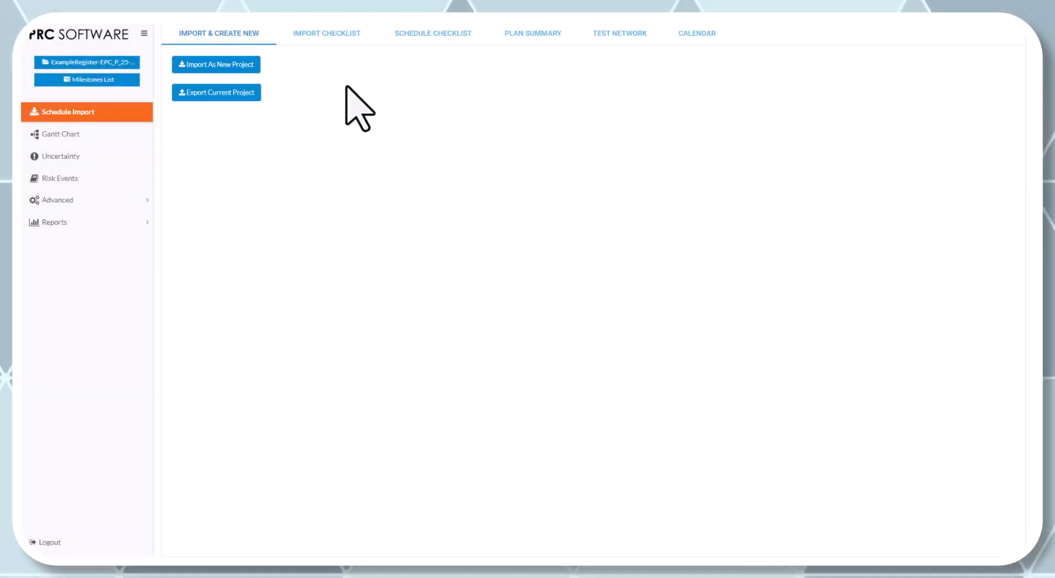
Step: Remove A200 - Clean strip out and A090 - Board approvals from the project's selected milestones
click(101, 80)
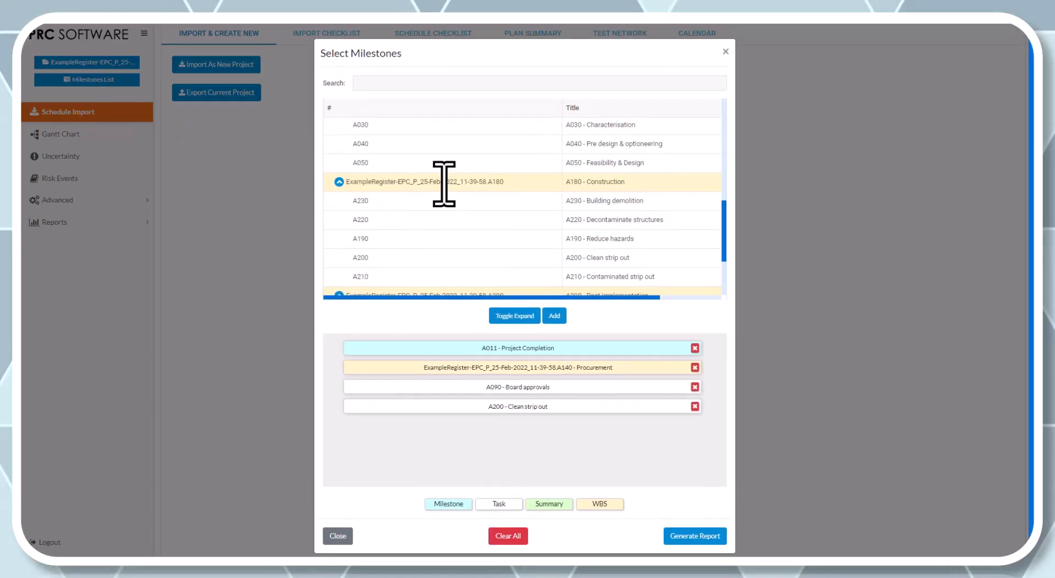
click(694, 407)
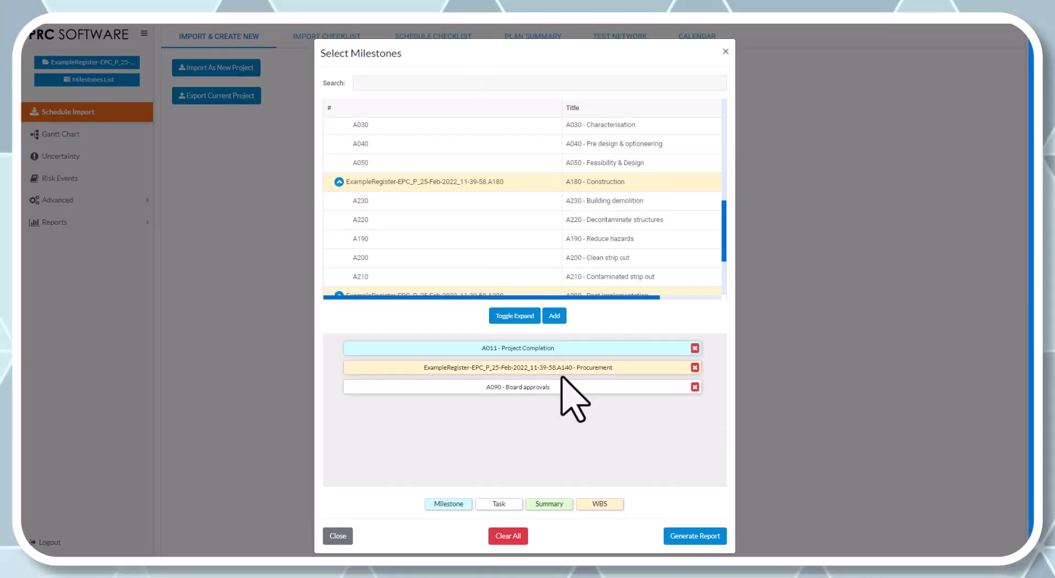
click(694, 386)
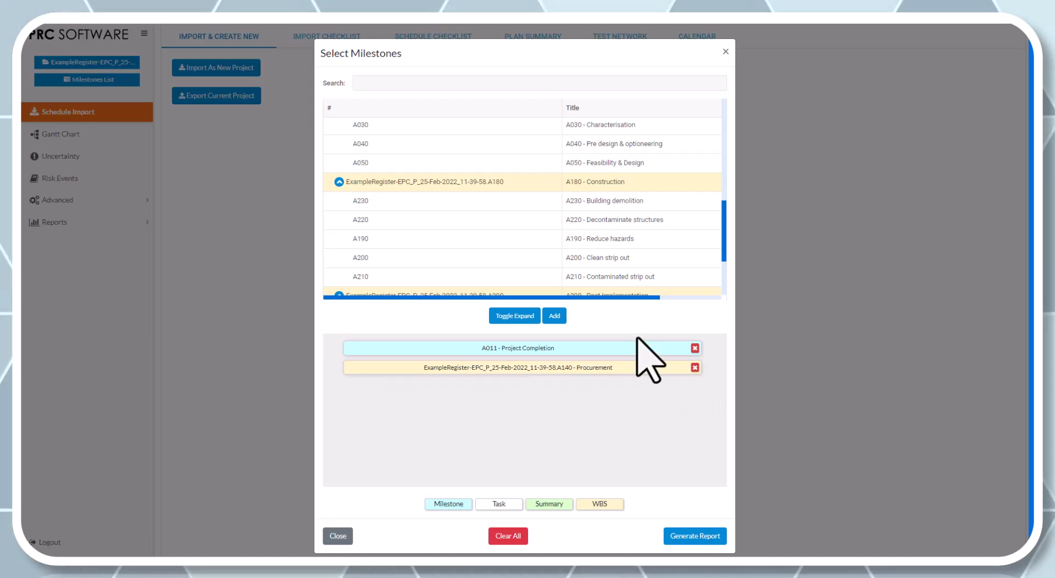
Step: Add A250 - Final report, historic records and claims to the selected milestones and close the milestone selection
scroll(550, 228, down, 1)
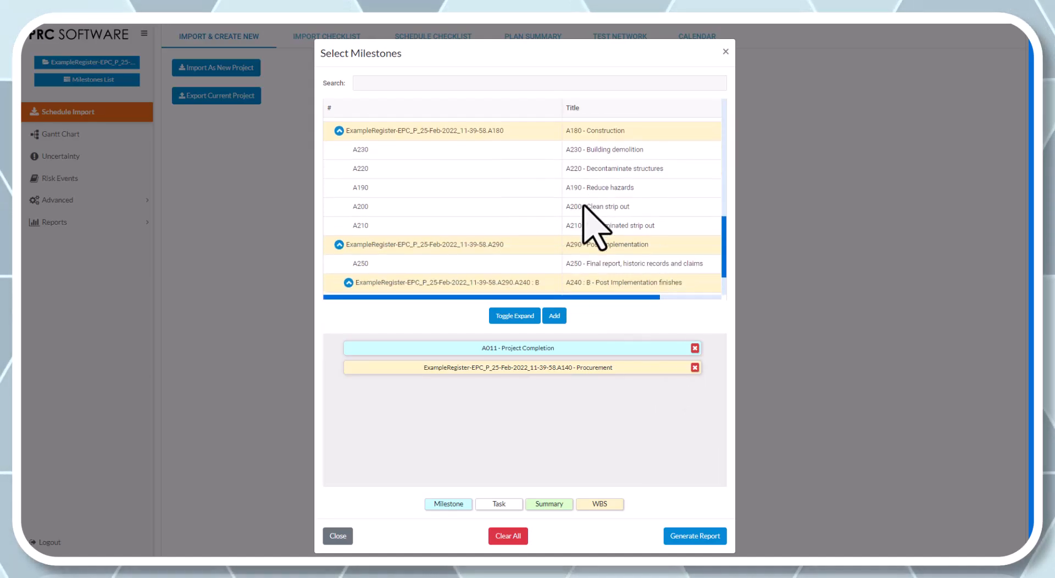
scroll(551, 247, down, 1)
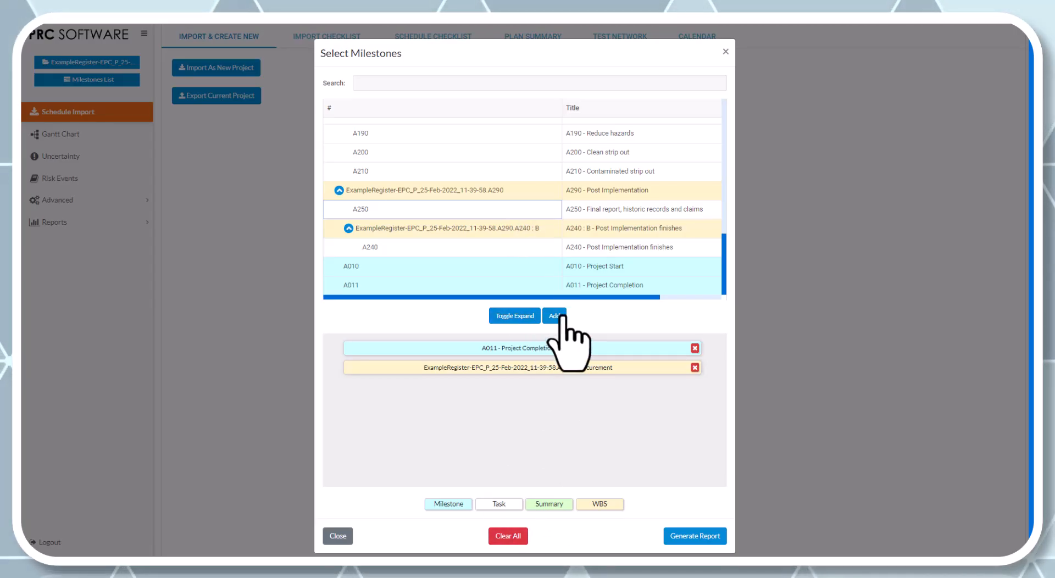
click(552, 317)
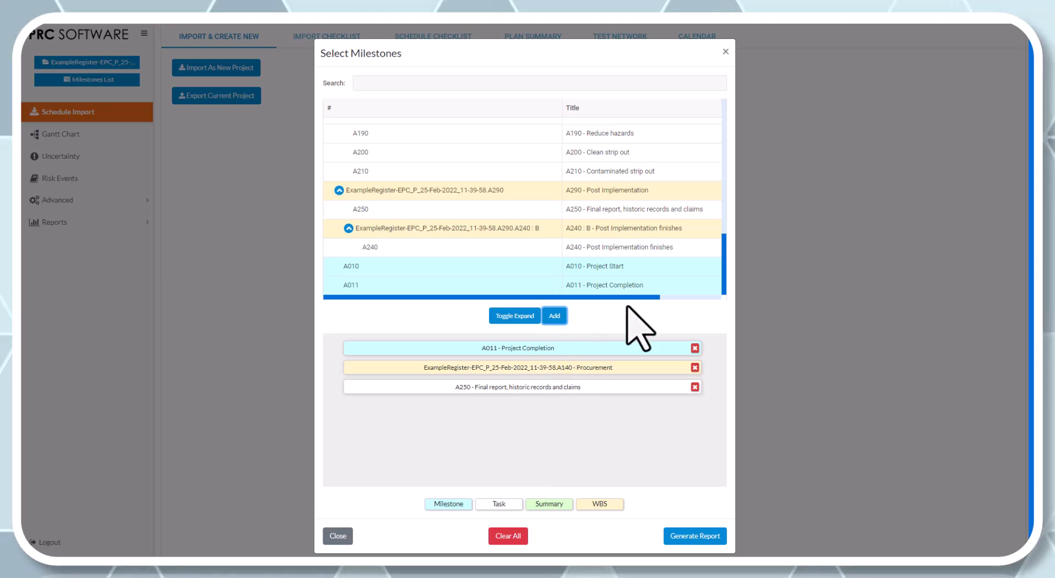
click(723, 52)
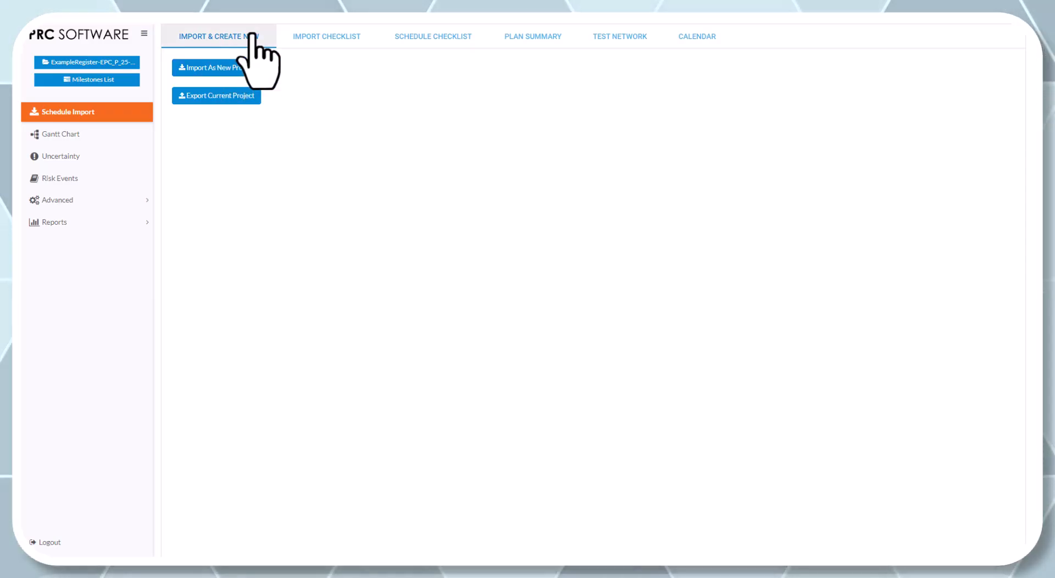
Step: Review the import checklist and, in the schedule checklist, the tasks with 30 days and above start float
click(314, 38)
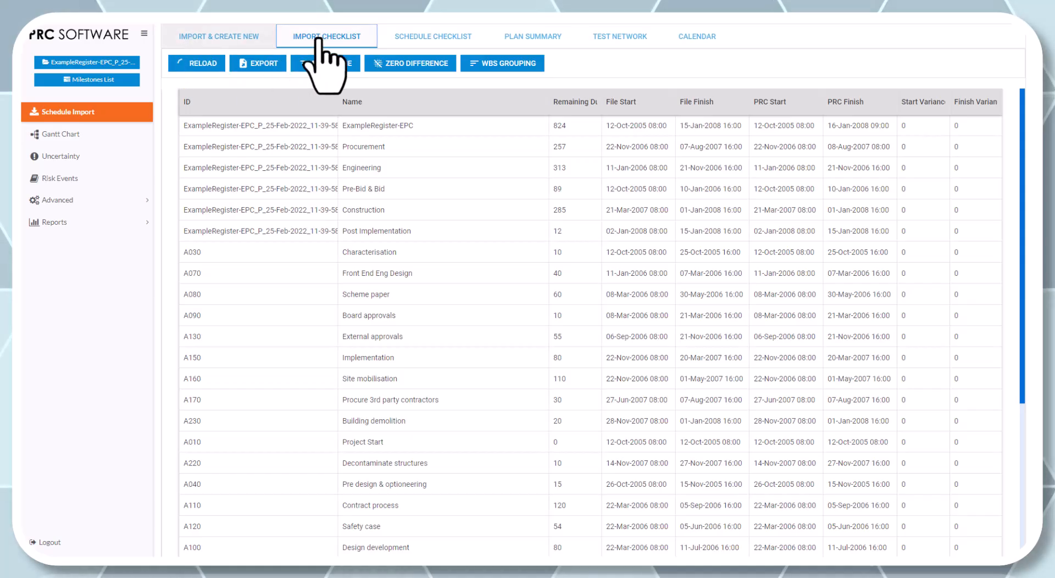
click(395, 39)
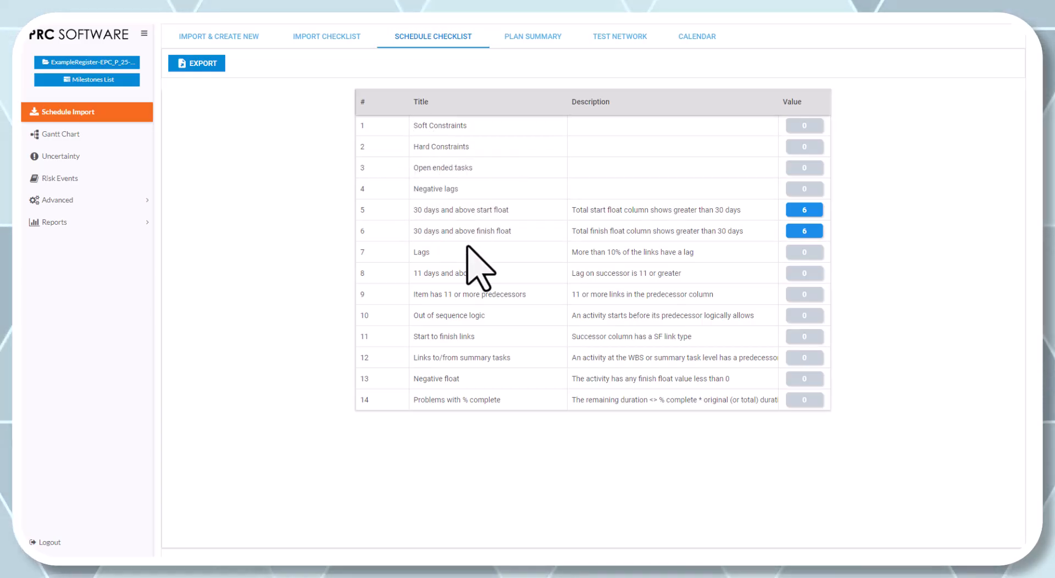
click(806, 212)
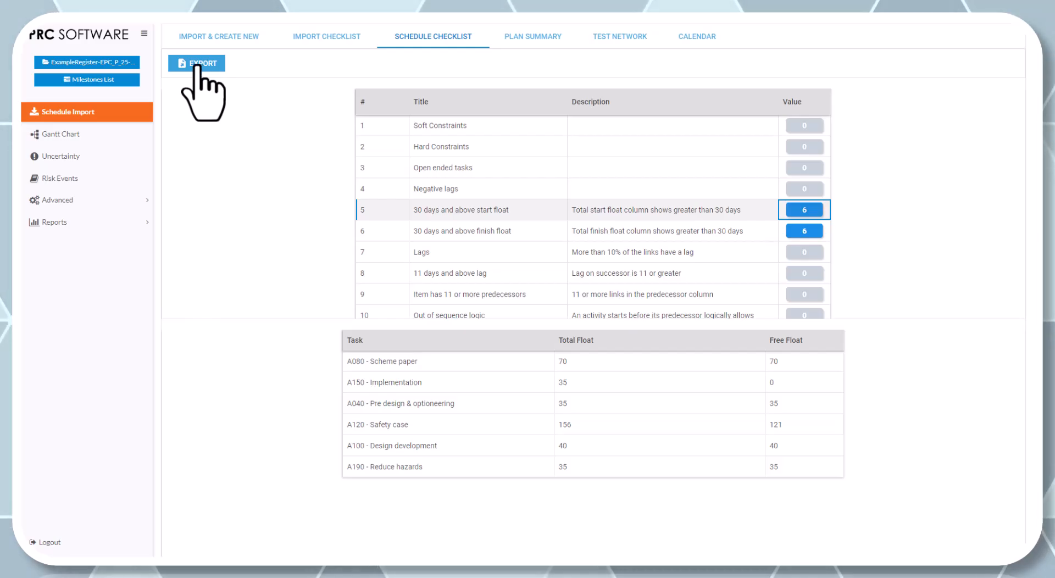
click(321, 37)
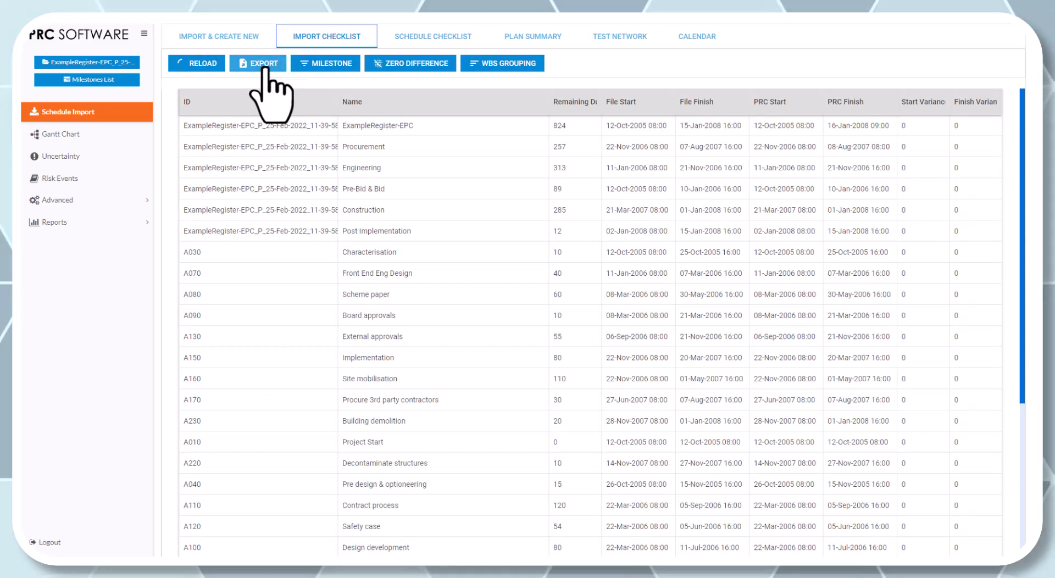
click(418, 37)
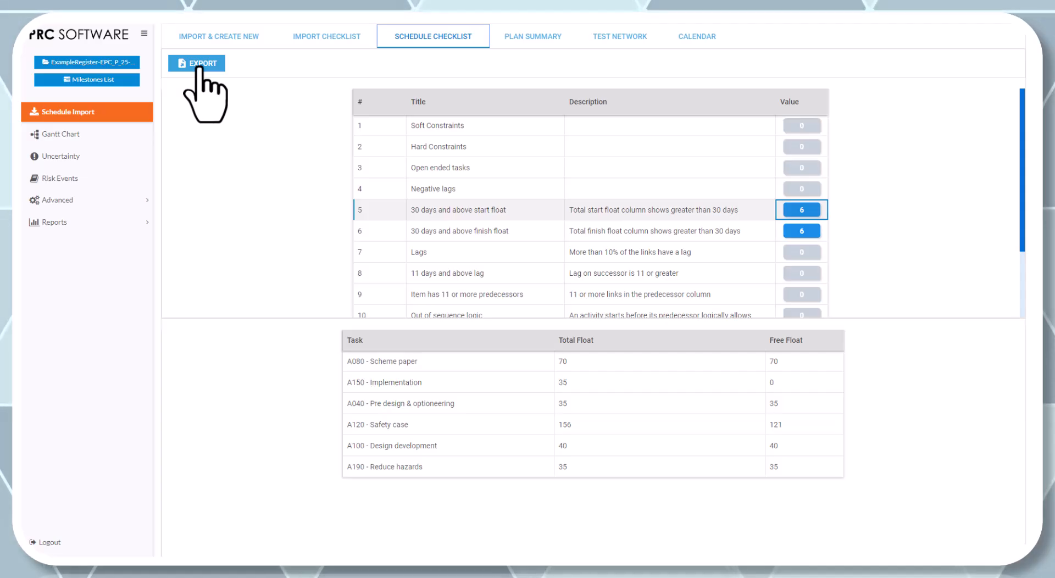
Step: Examine the plan summary and the risk range settings of the network test
click(521, 44)
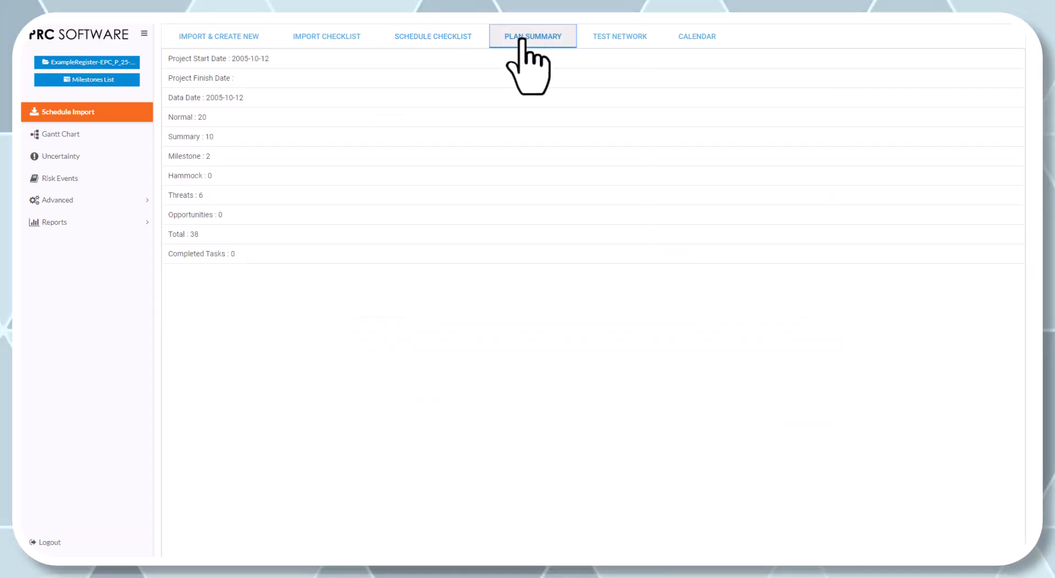
click(592, 36)
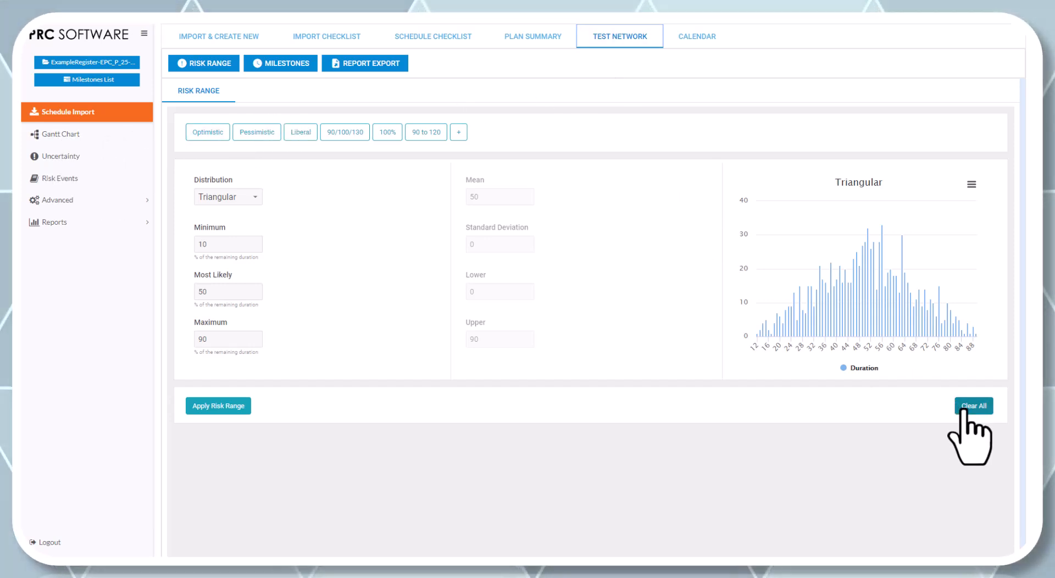
Step: Show the Gantt chart and widen its task table to include the duration, progress and date columns
click(80, 138)
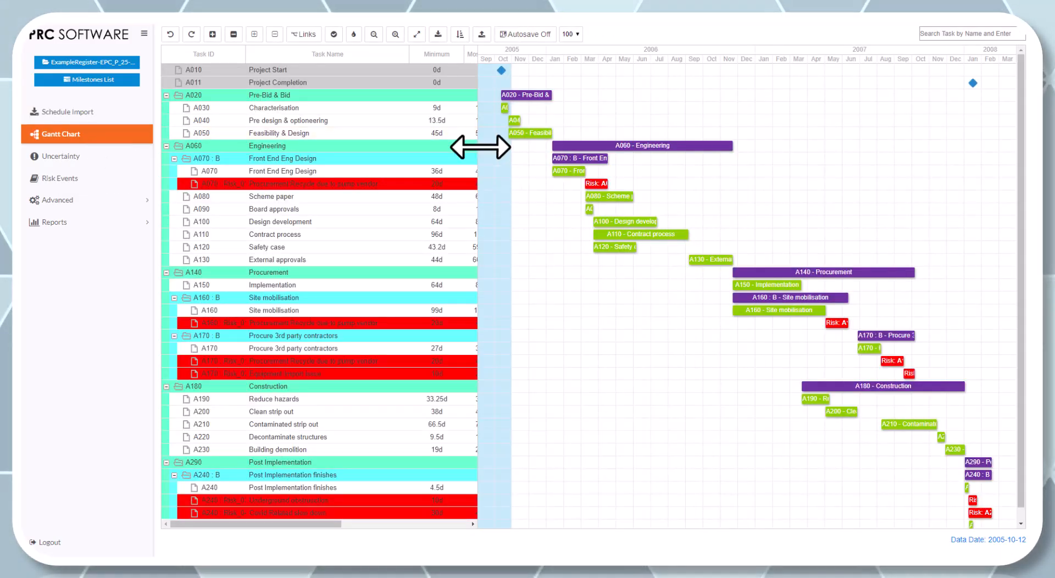
drag(478, 148, 700, 140)
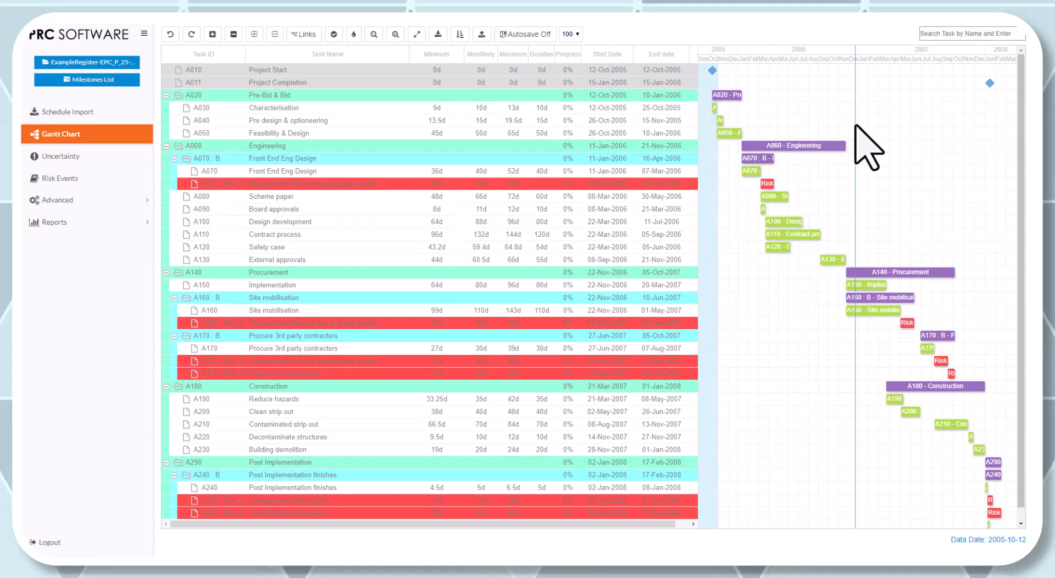
drag(708, 134, 698, 133)
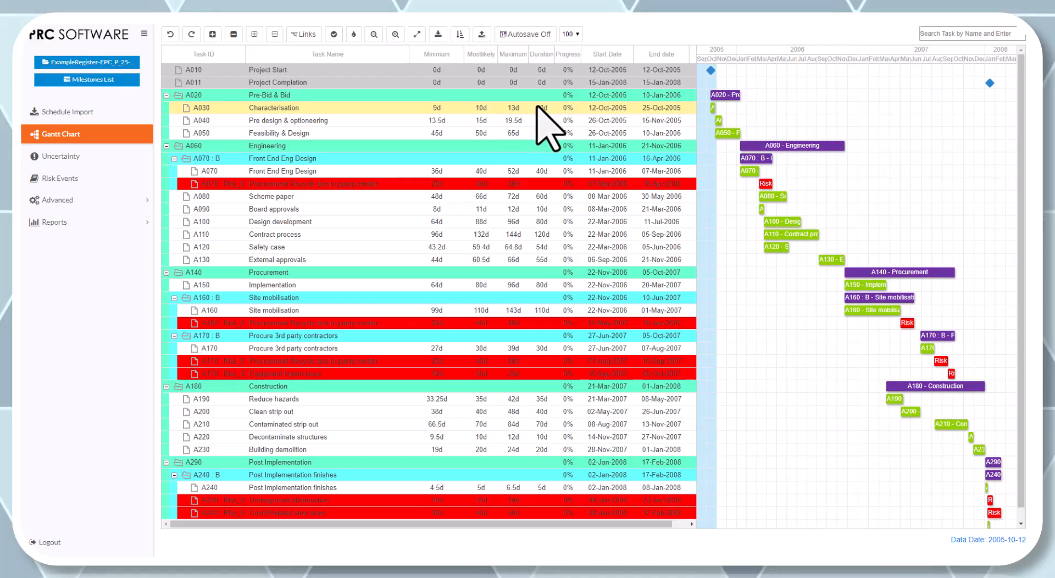
Step: Review the uncertainty register and the risk events, including the network logic of A170 - Procure 3rd party contractors
click(71, 156)
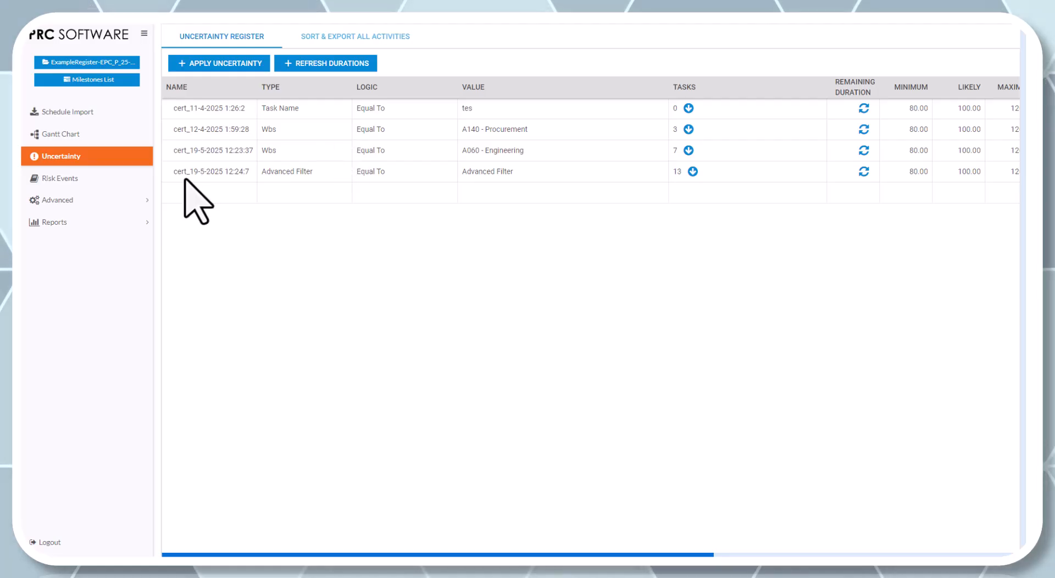
click(97, 181)
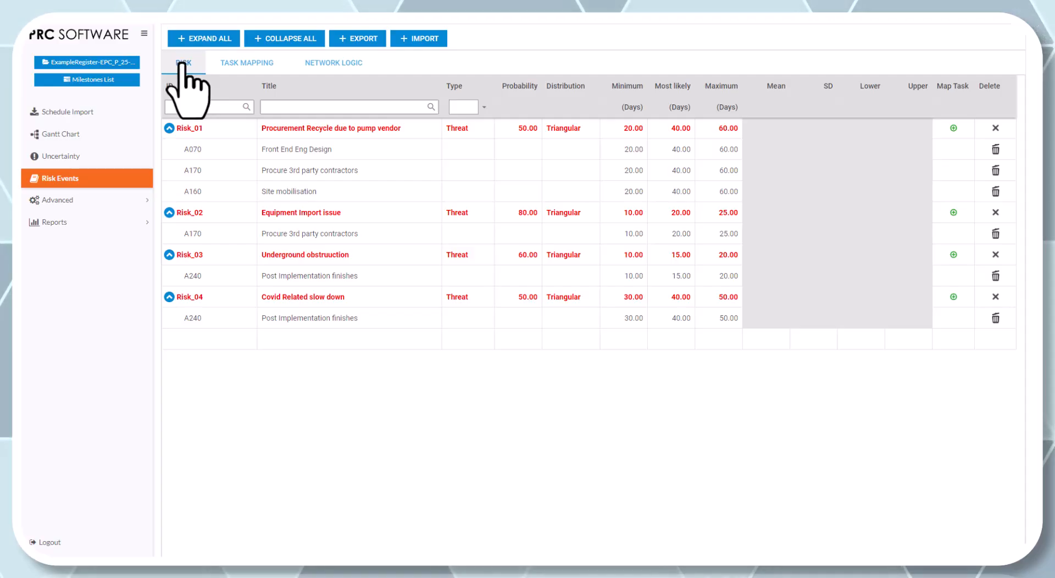
click(324, 64)
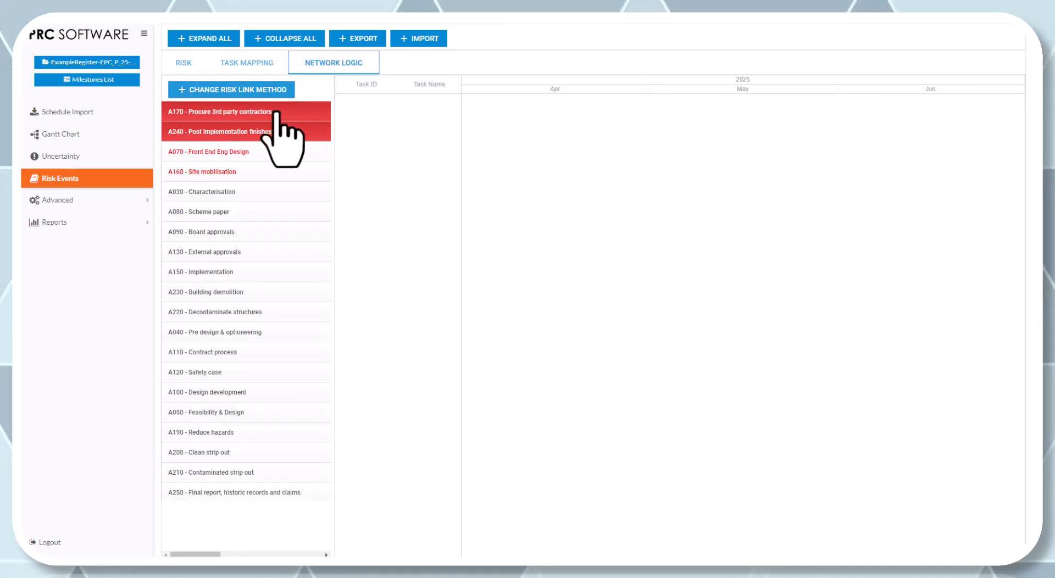
click(277, 112)
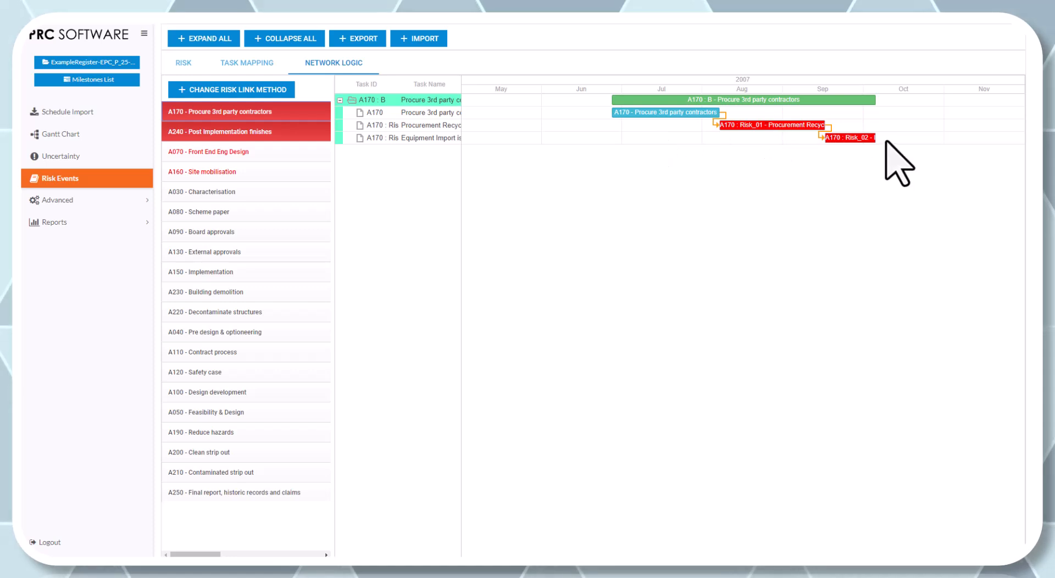
Step: Show the report dashboard for A250 - Final report, historic records and claims
click(92, 200)
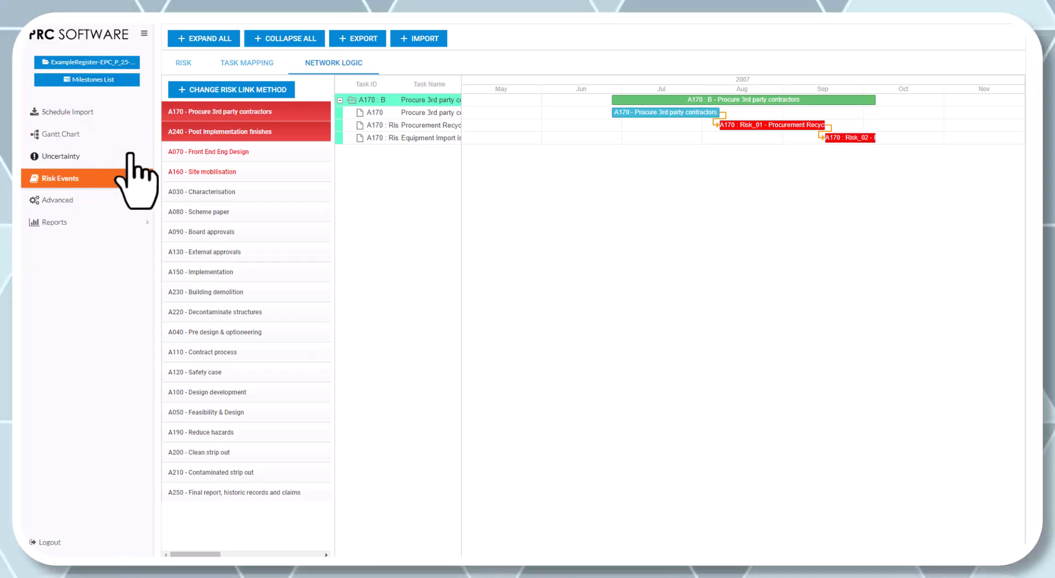
click(65, 223)
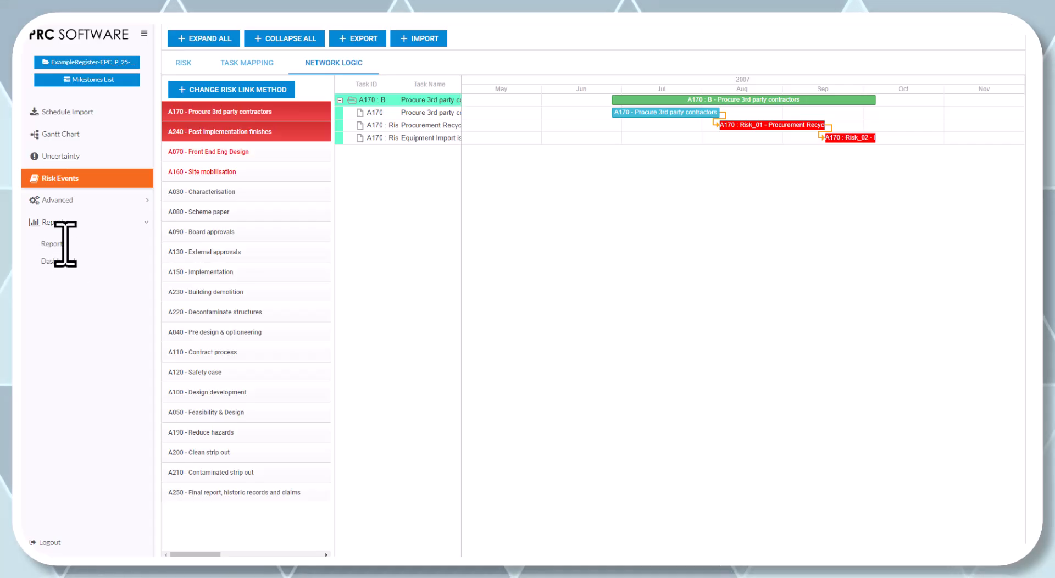
click(59, 262)
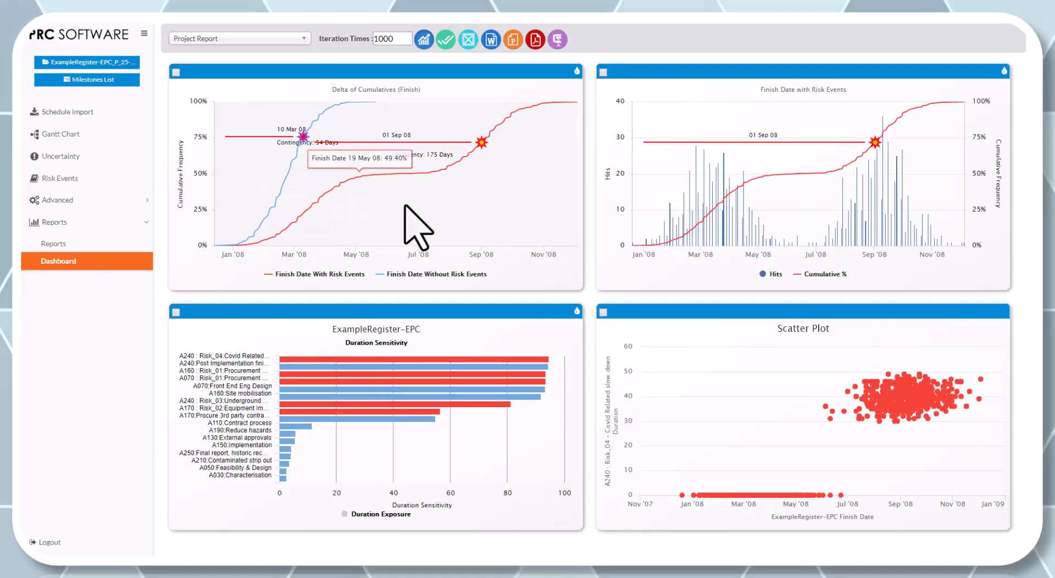
click(245, 37)
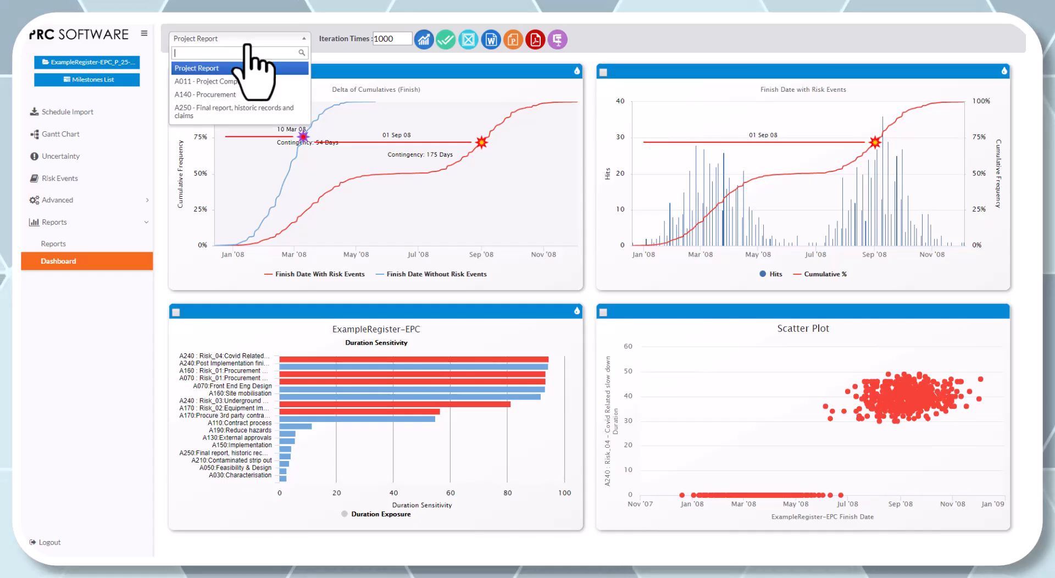
click(271, 112)
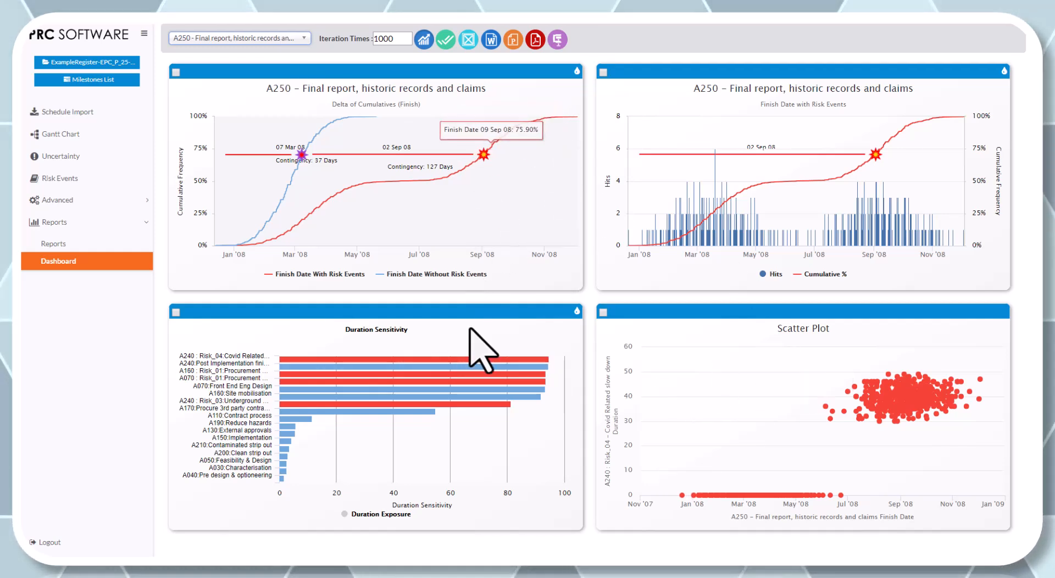
Step: View the scatter plots of A240 - Post Implementation finishes and the A070 Risk_01 pump vendor risk from the duration sensitivity chart
click(459, 366)
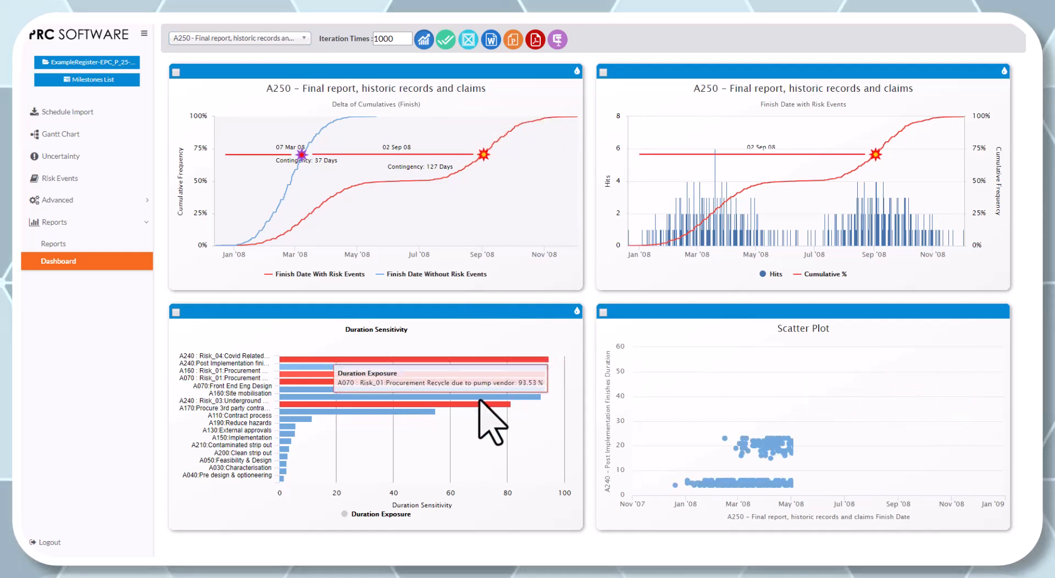
click(521, 382)
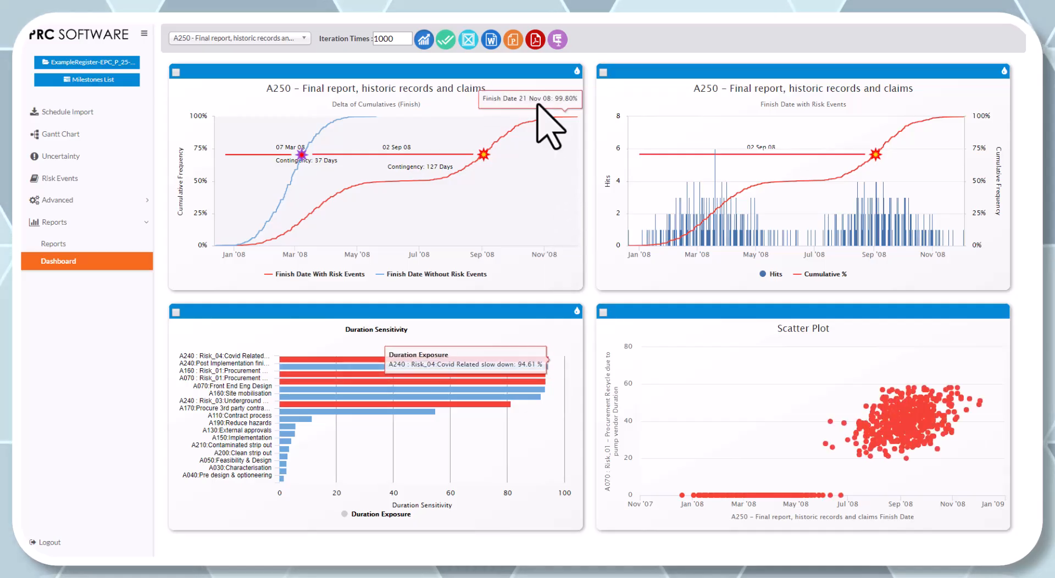
Step: Select all four dashboard charts for export, and return to the Schedule Import page
click(444, 48)
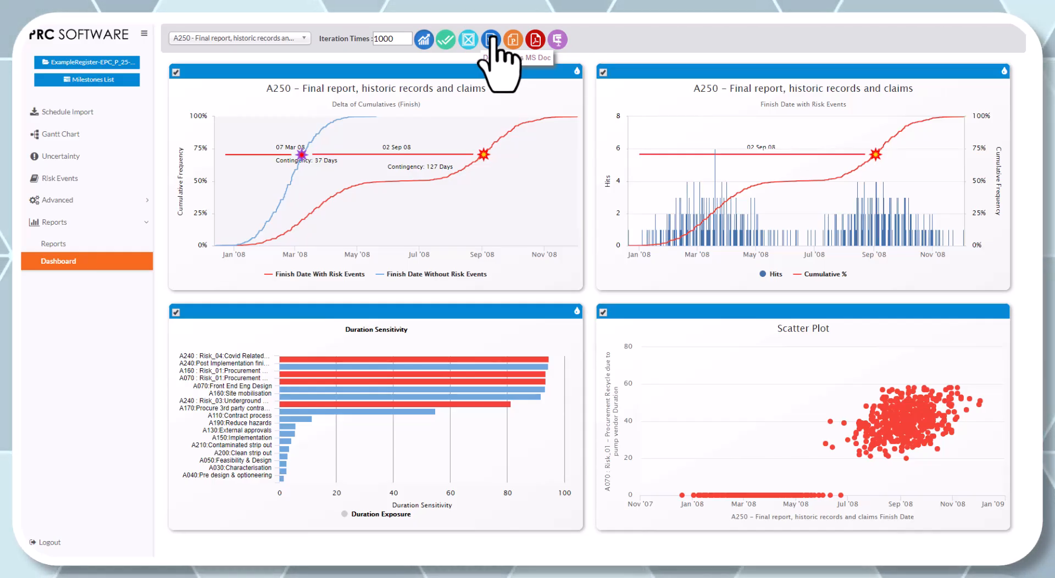
click(85, 112)
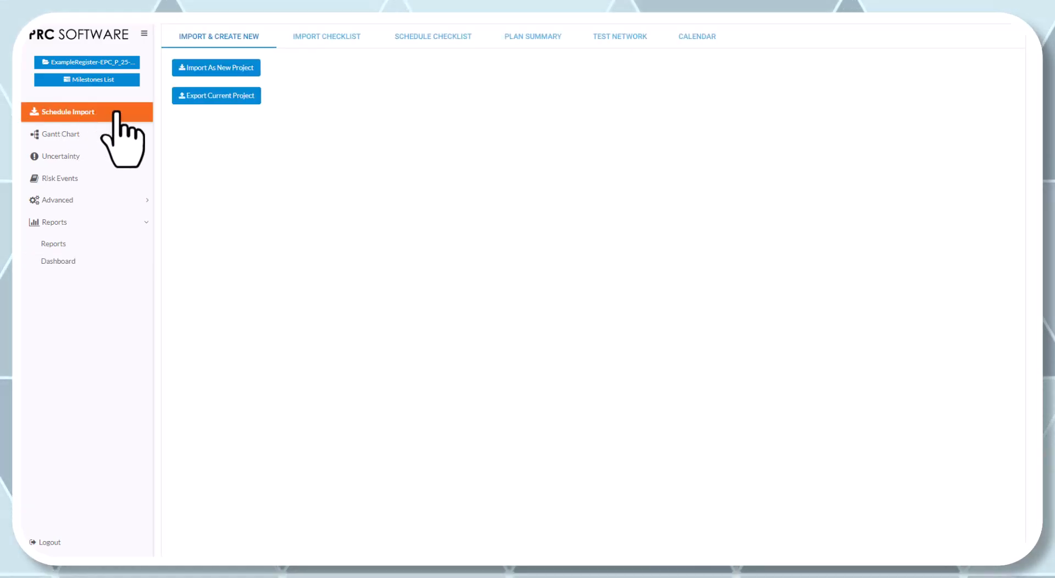